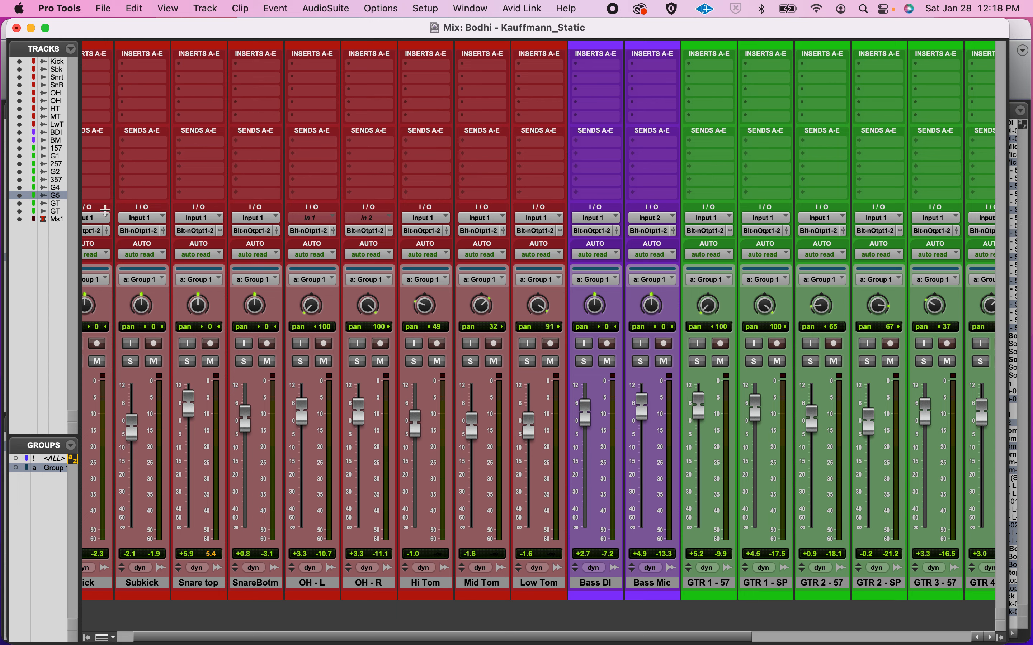
Step: Lower the faders of all Group 1 tracks together, bringing OH - L to +2.3 dB
scroll(555, 463, right, 2)
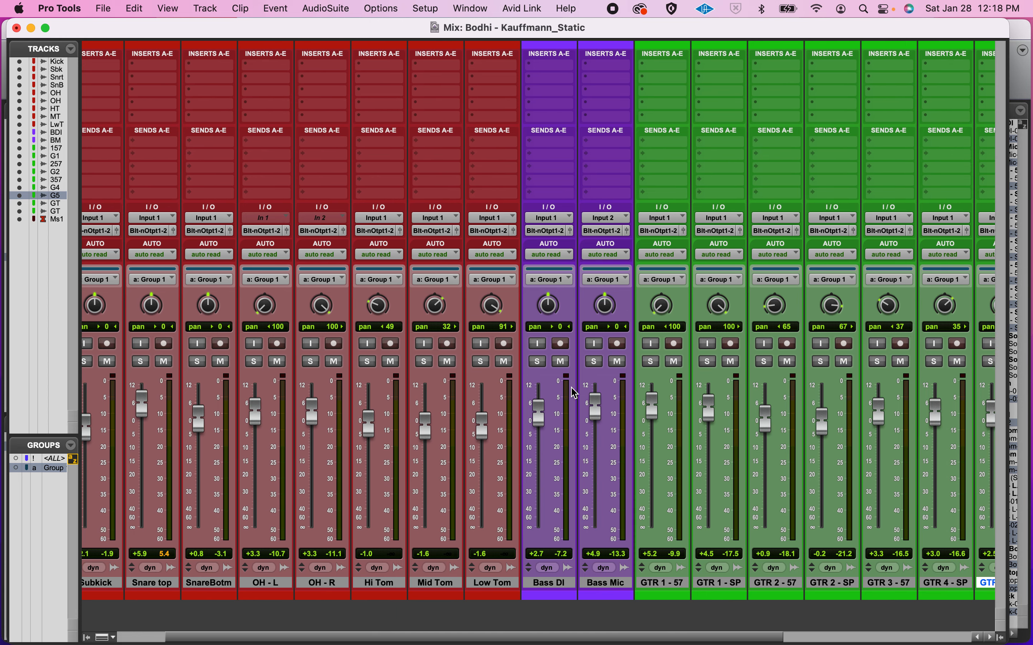
scroll(574, 393, right, 10)
scroll(575, 393, left, 12)
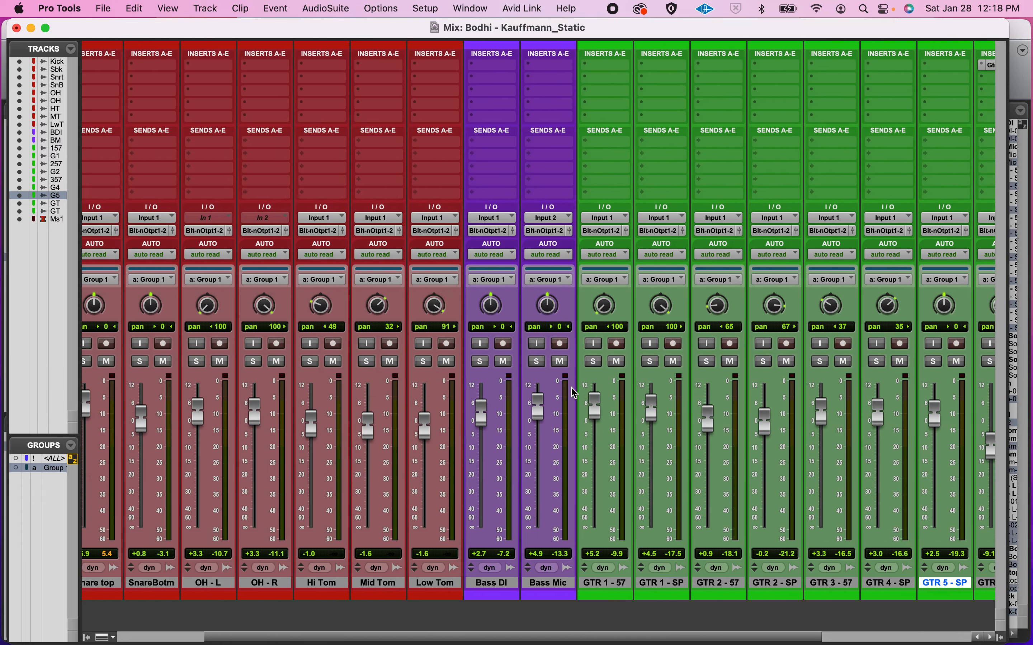
scroll(575, 393, right, 13)
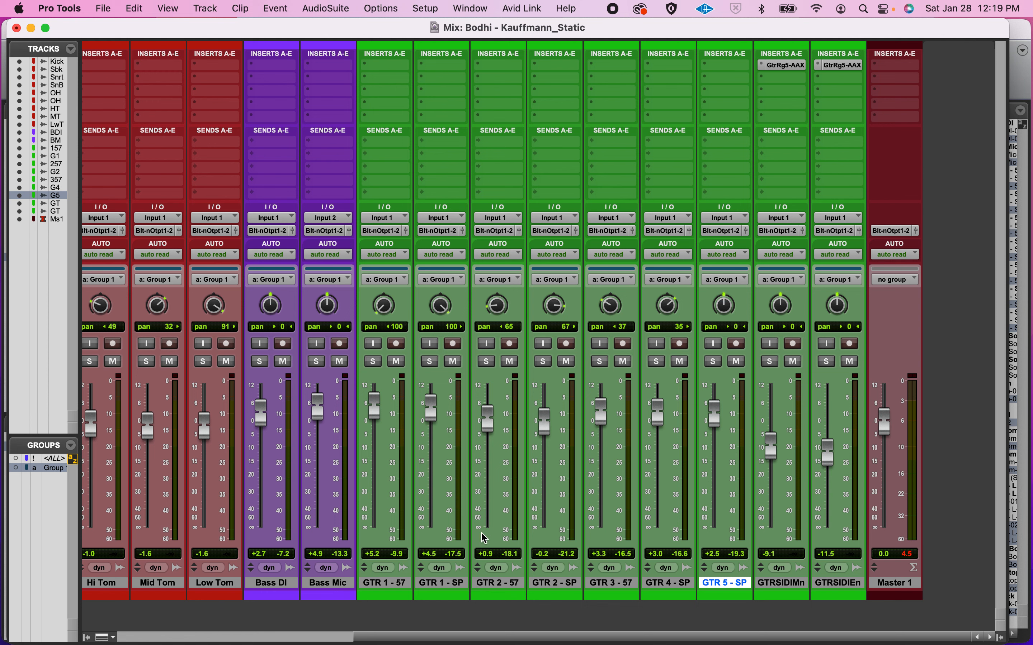
scroll(578, 489, left, 5)
scroll(579, 489, left, 2)
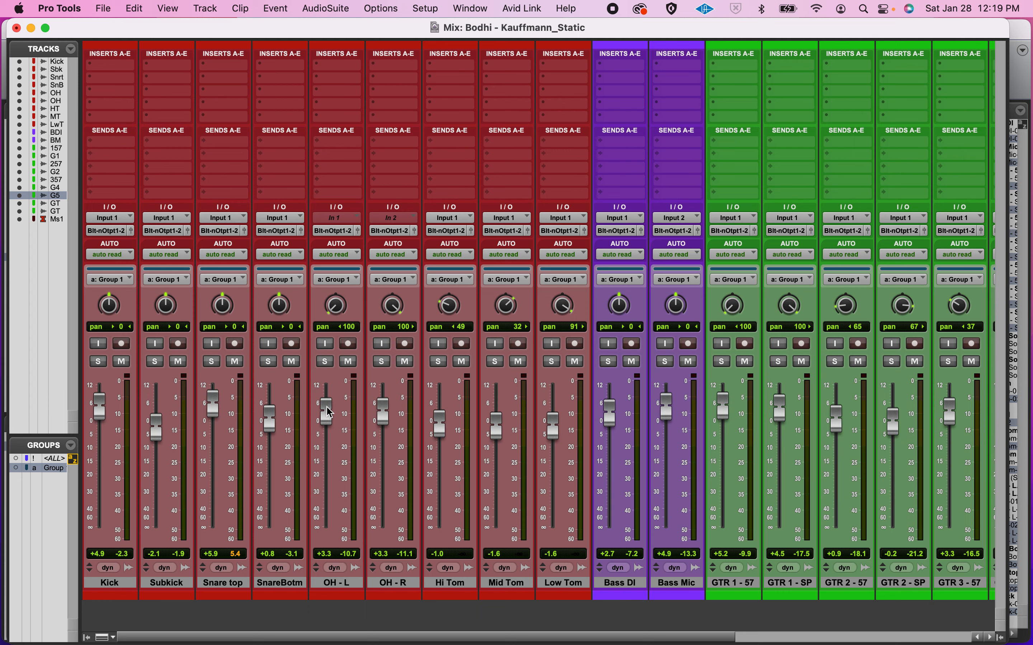
drag(327, 412, 329, 415)
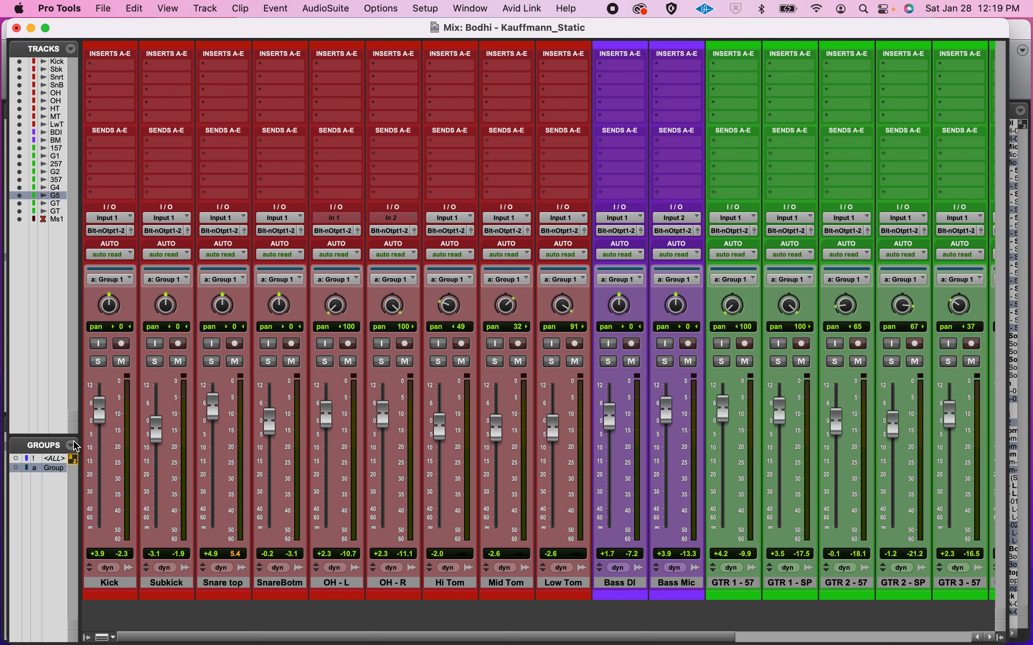
Step: Review the tracks in Group 1 and rename the group as All Music
click(73, 450)
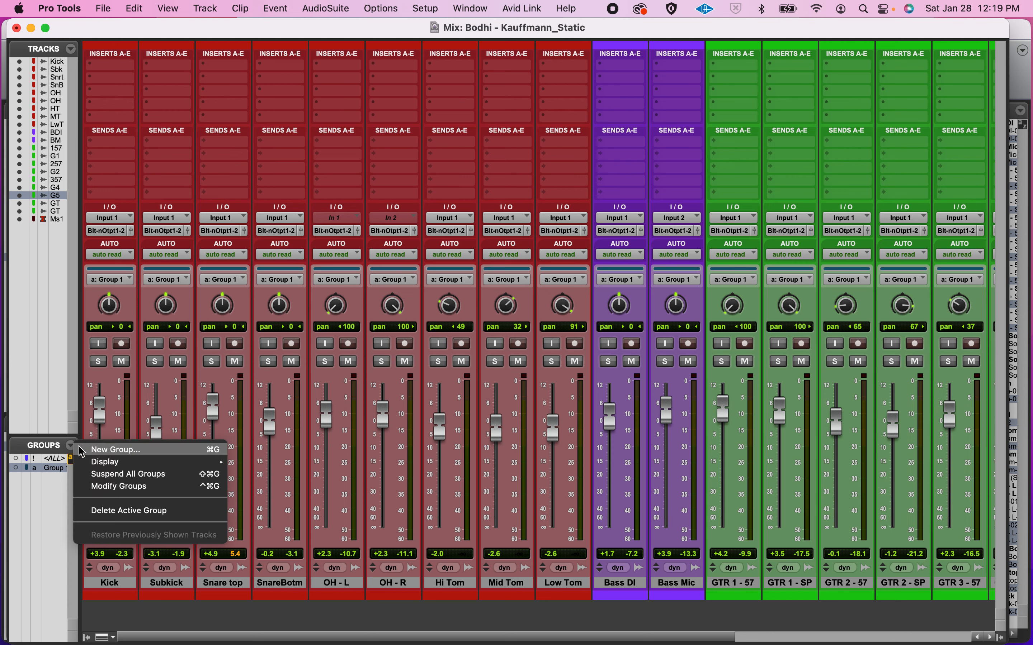
click(103, 489)
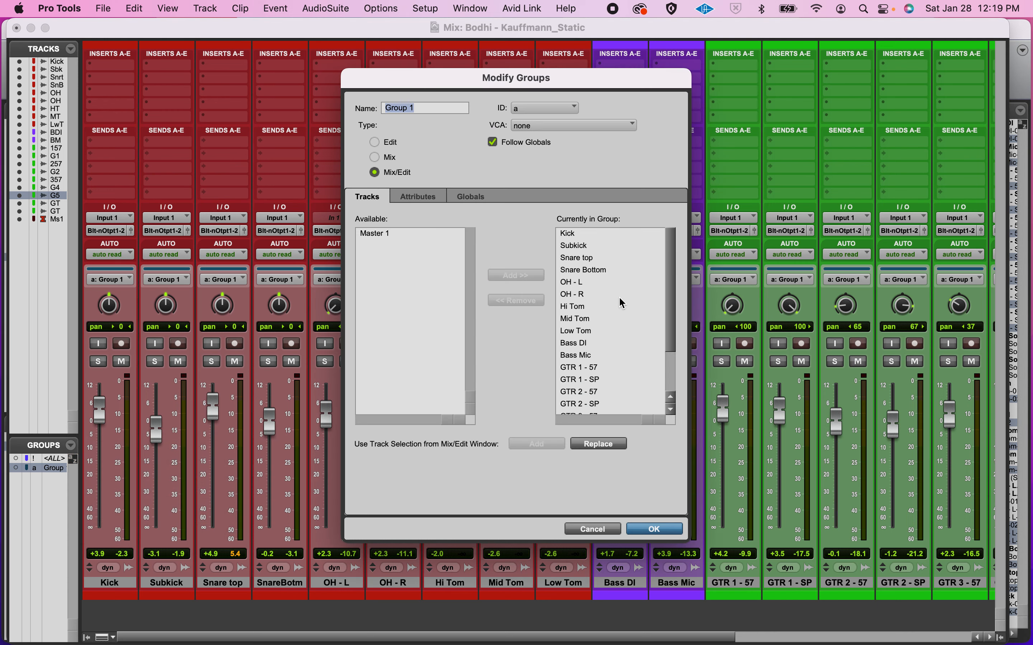
scroll(608, 302, down, 1)
scroll(608, 307, down, 1)
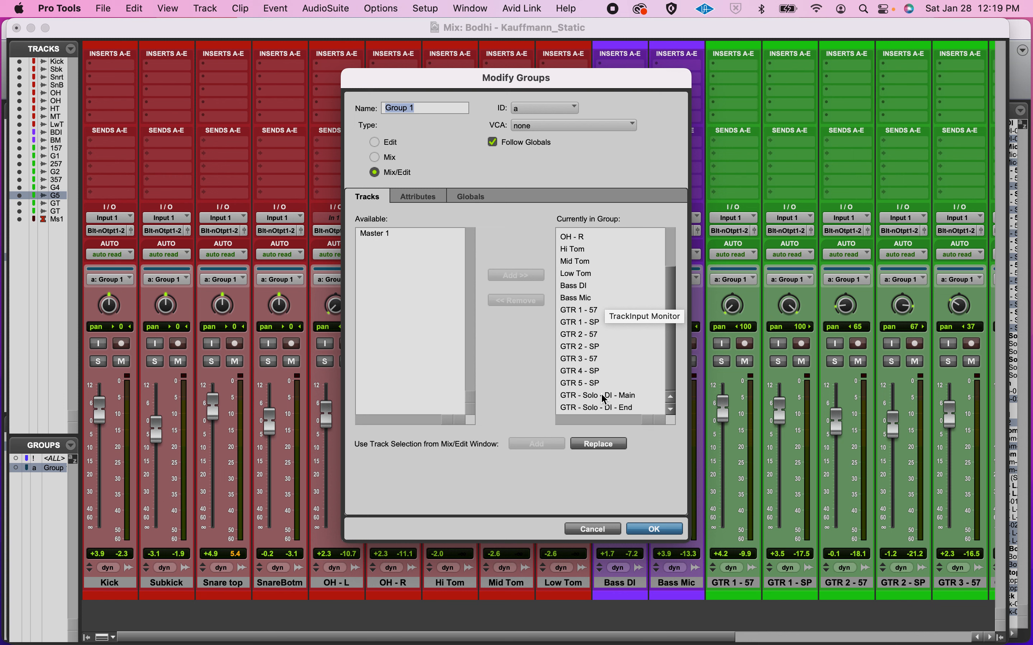
scroll(606, 397, up, 3)
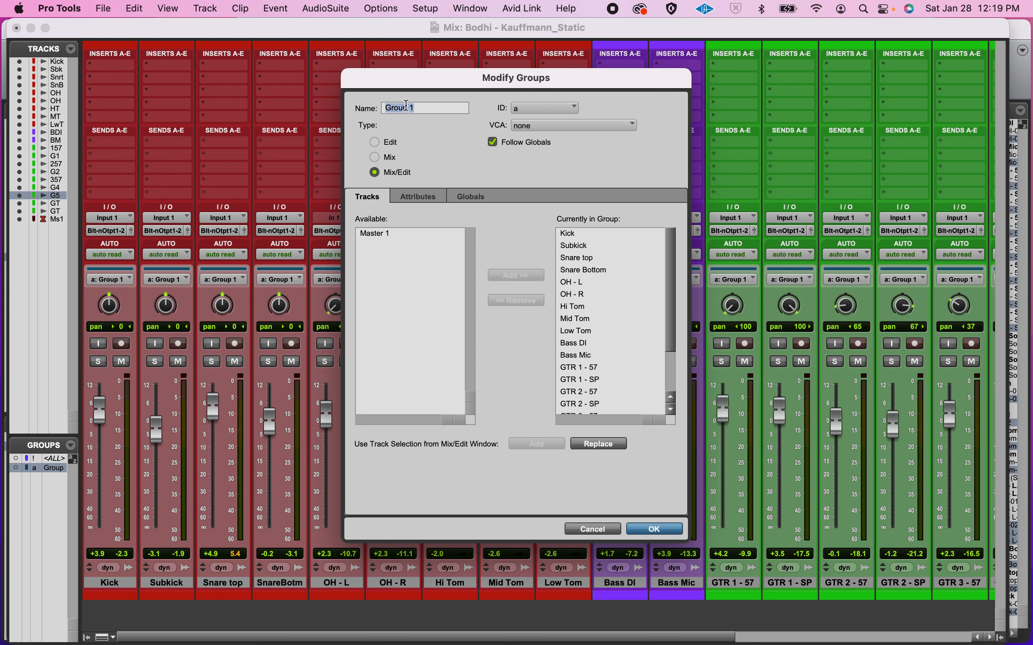
text(All Music)
click(646, 533)
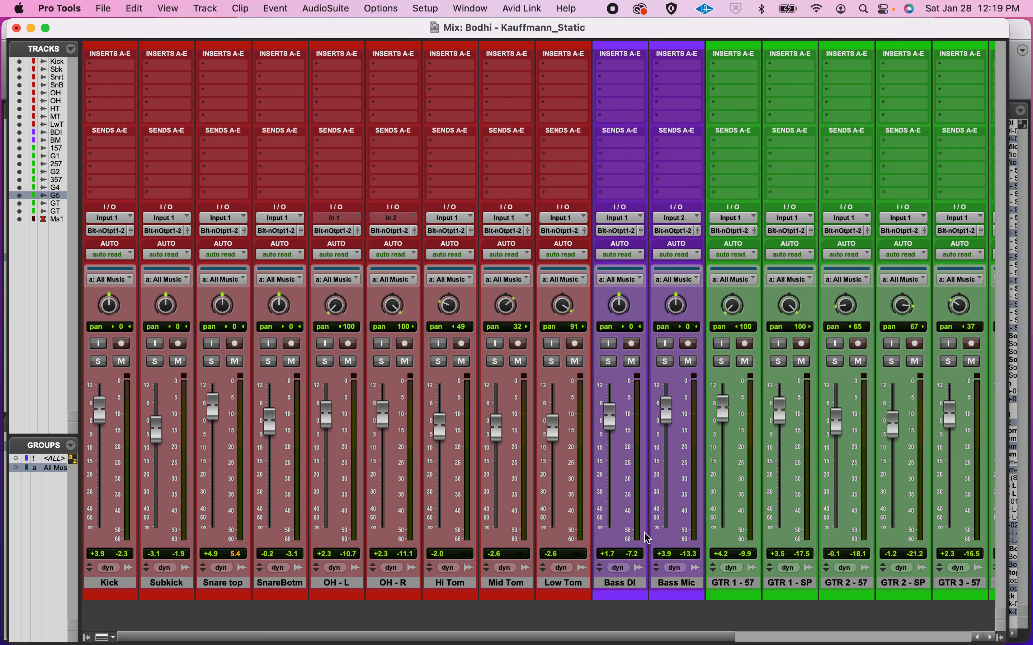
Step: Toggle the All Music group and leave it deactivated
click(54, 470)
click(52, 470)
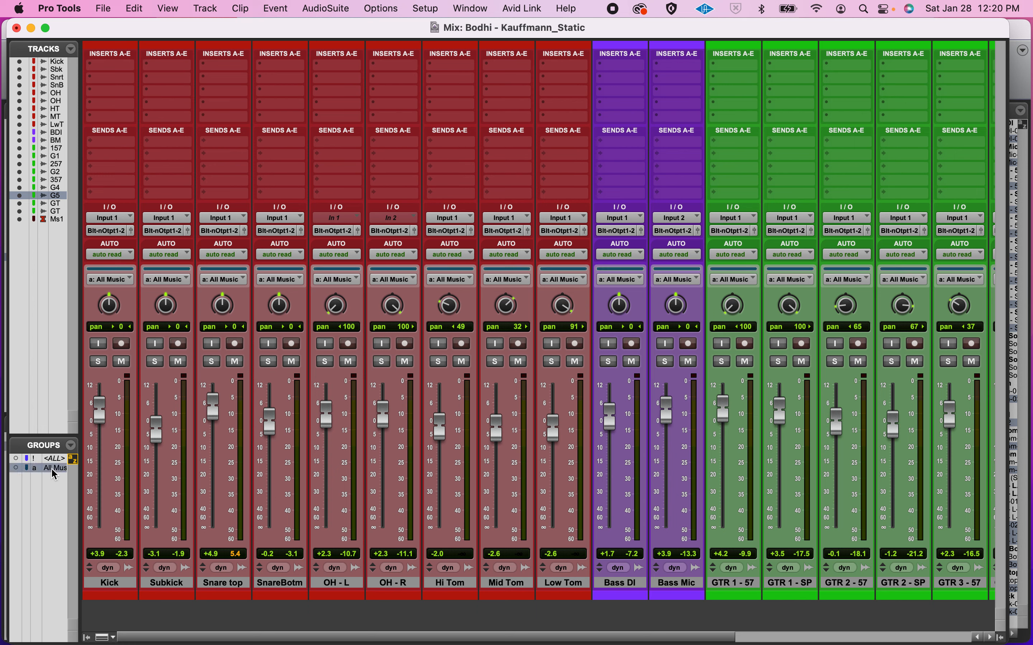
click(48, 469)
click(50, 470)
click(50, 471)
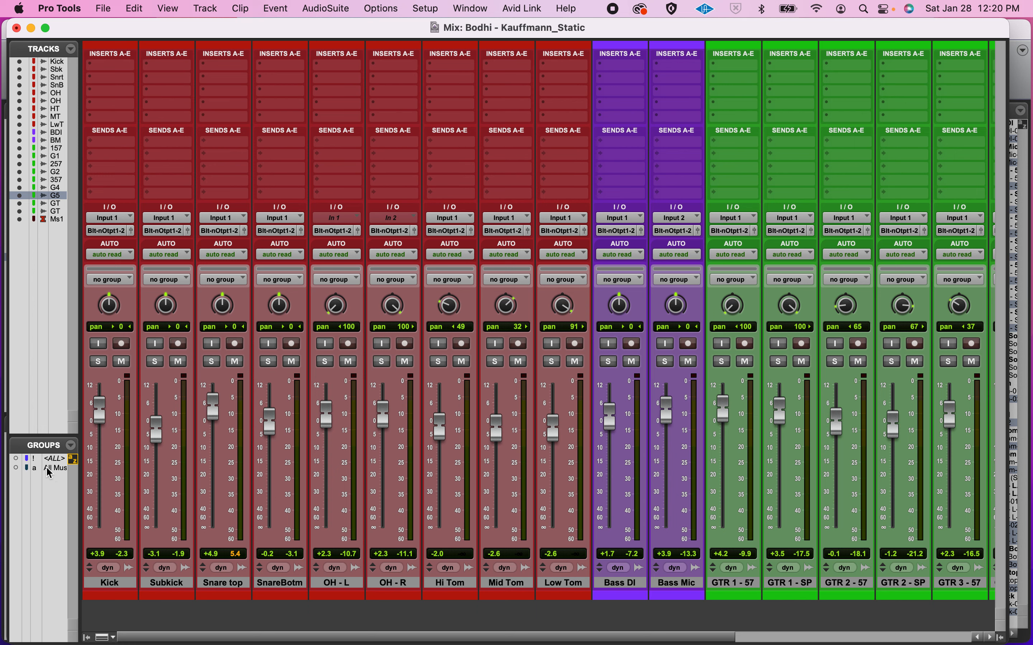
Step: Create a Mix/Edit group named Bass from the Bass DI and Bass Mic tracks, following the global attributes
click(626, 589)
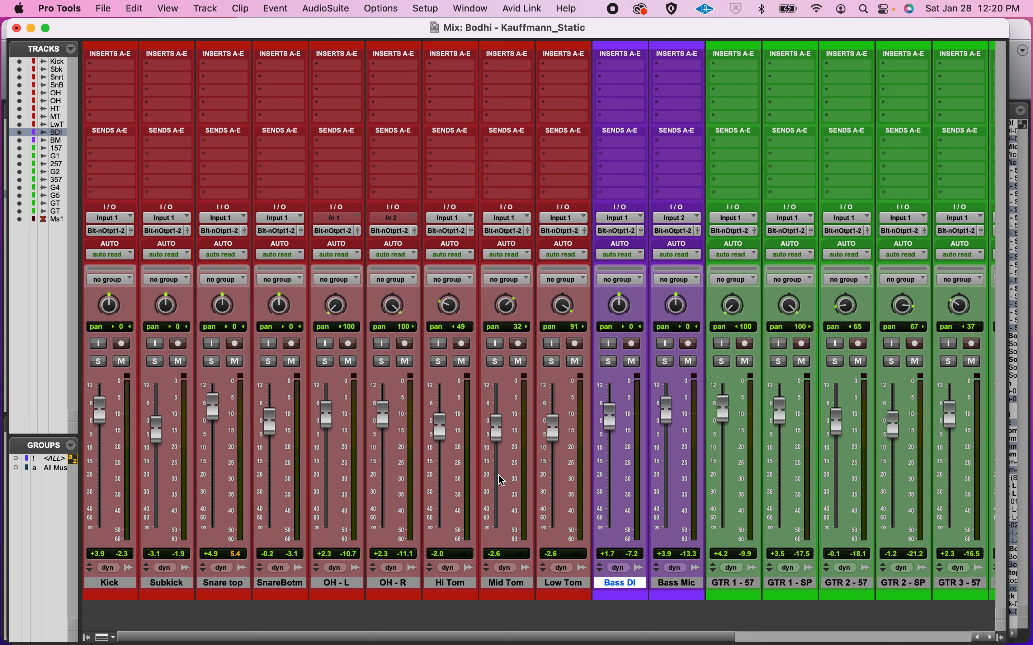
scroll(512, 480, right, 5)
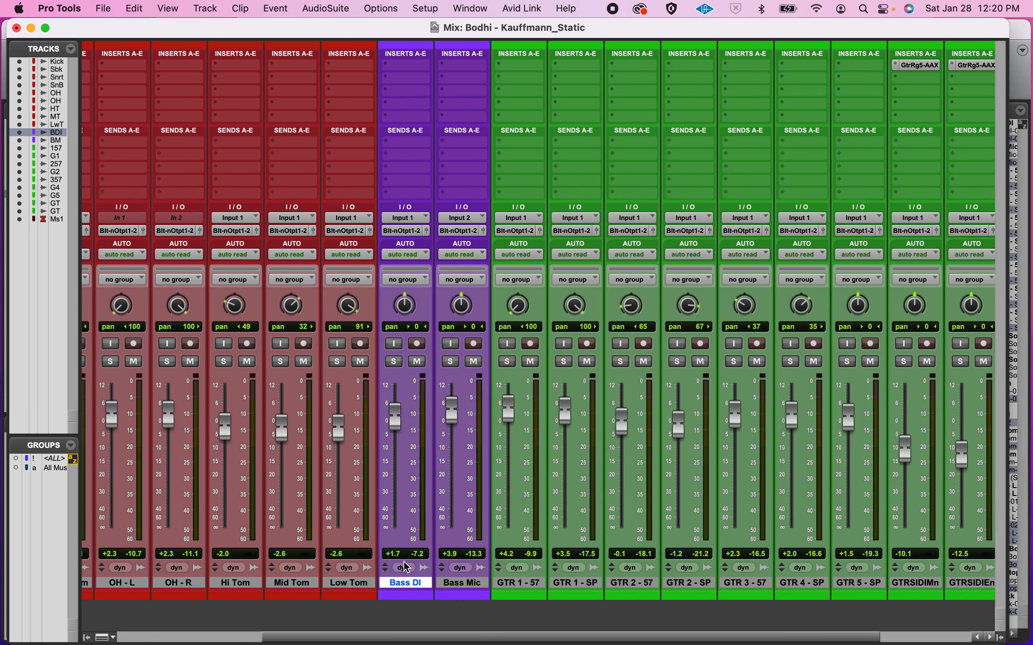
shift+click(471, 584)
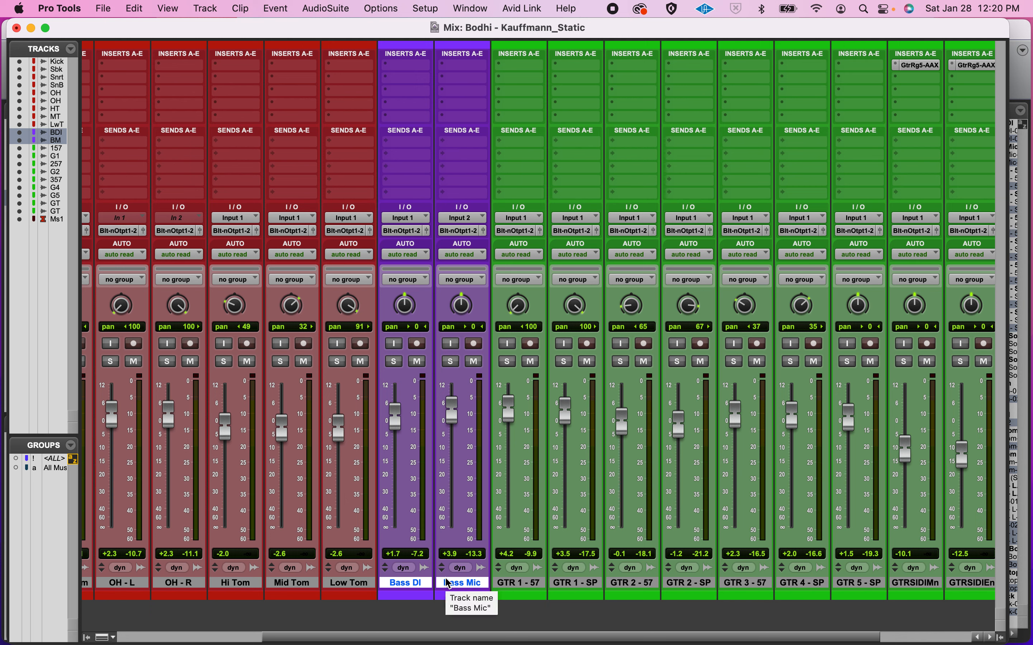
key(super+g)
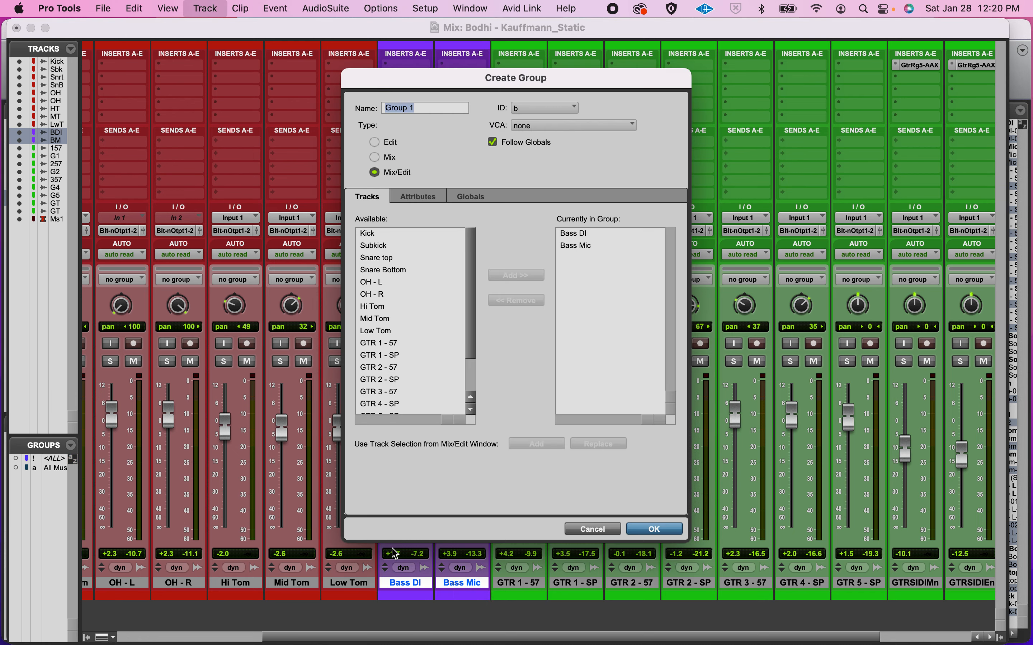
text(Bass)
click(418, 202)
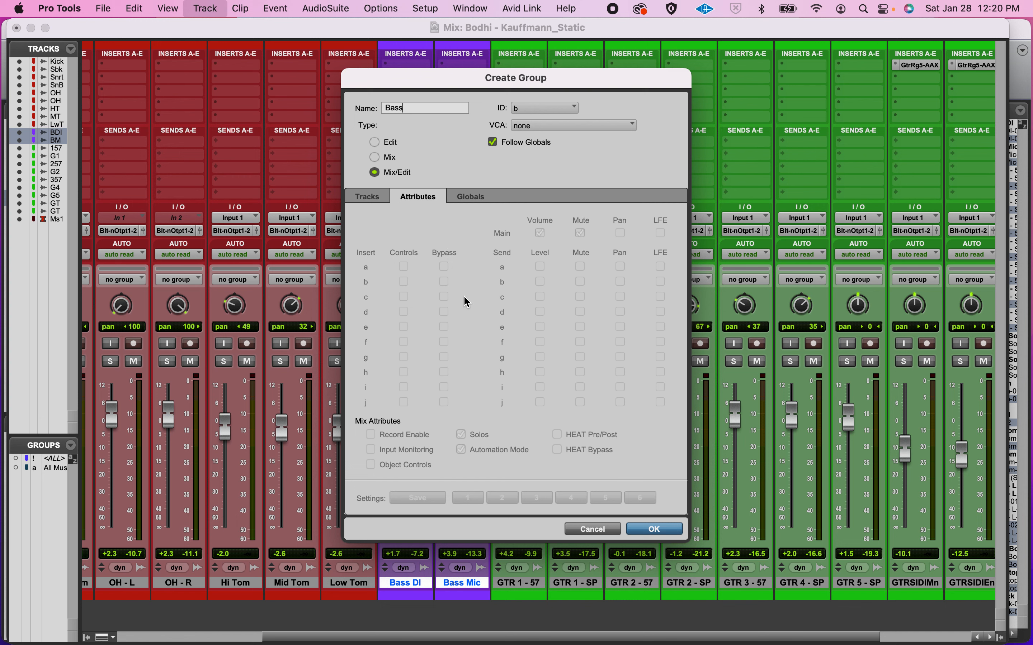
click(471, 198)
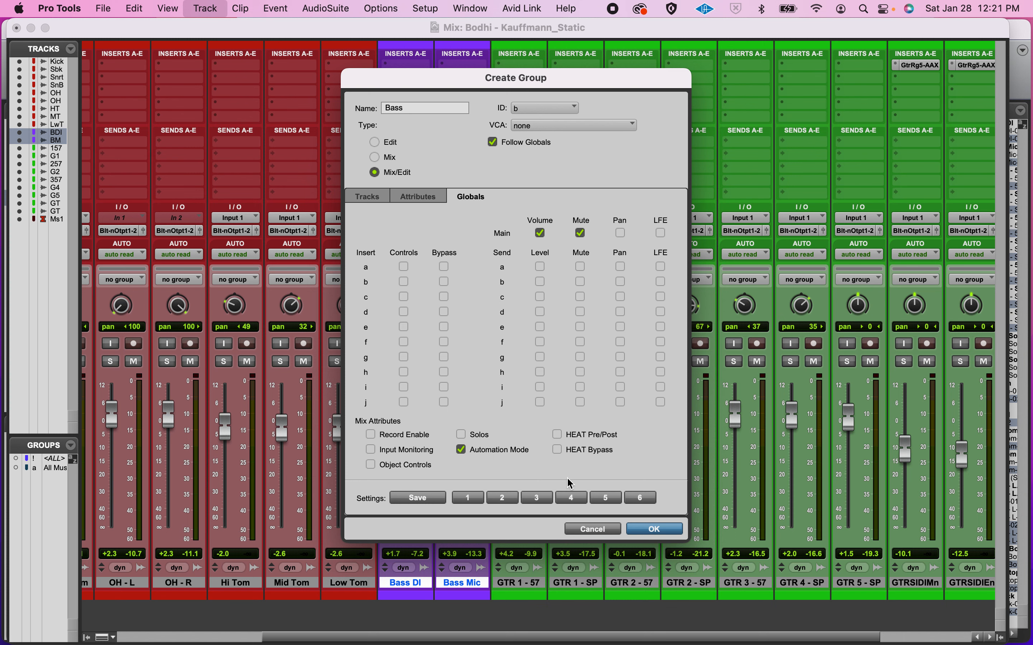
click(654, 530)
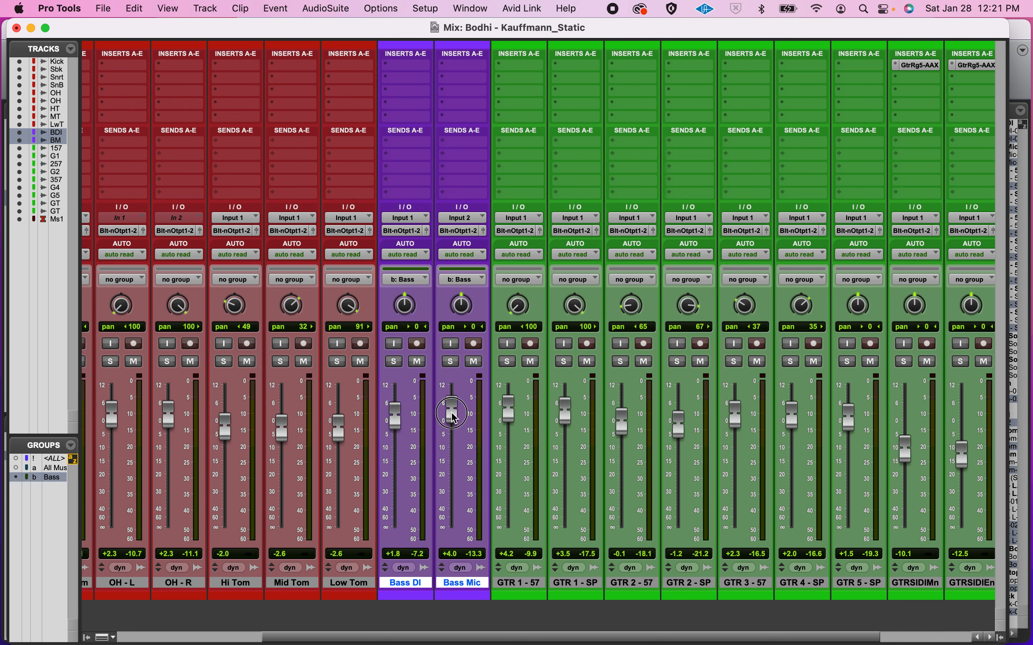
Step: Lower the Bass group to +1.4 dB on Bass DI and +3.6 dB on Bass Mic, and test its mute and solo linking
drag(452, 410, 454, 419)
click(476, 363)
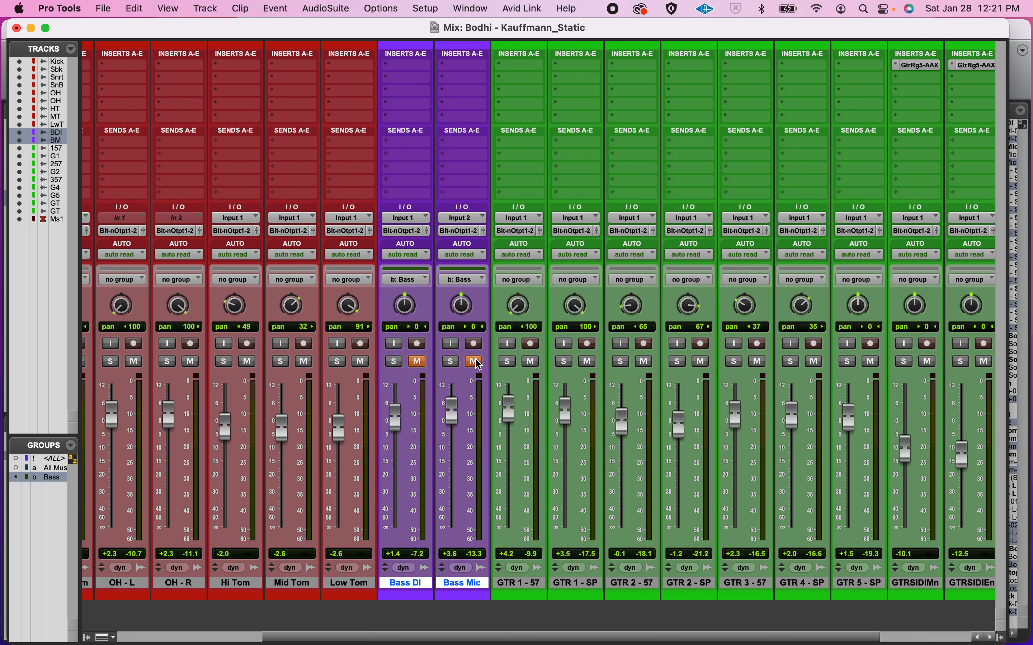
click(476, 362)
click(454, 362)
click(454, 363)
click(57, 476)
click(57, 476)
Step: Enable Solos in the global group attributes and test soloing on the Bass group
click(71, 446)
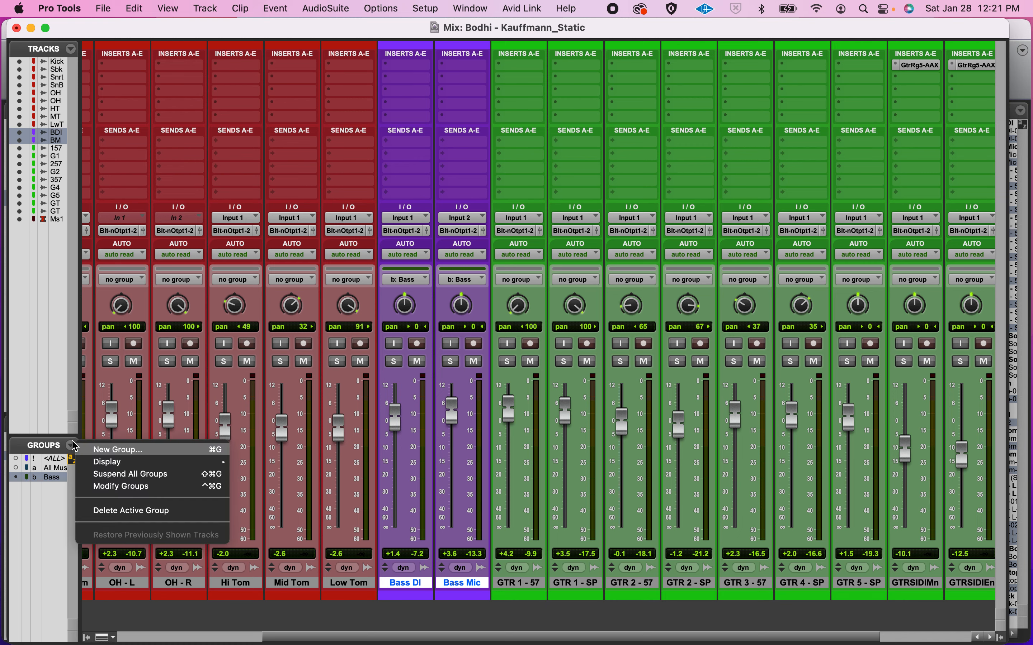
click(109, 488)
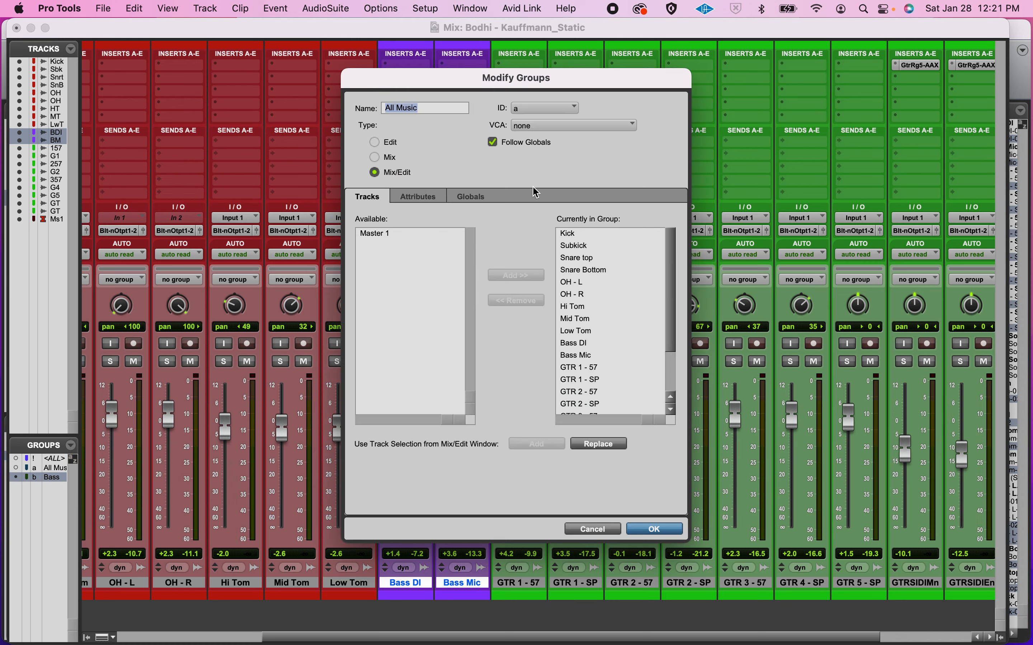
click(464, 197)
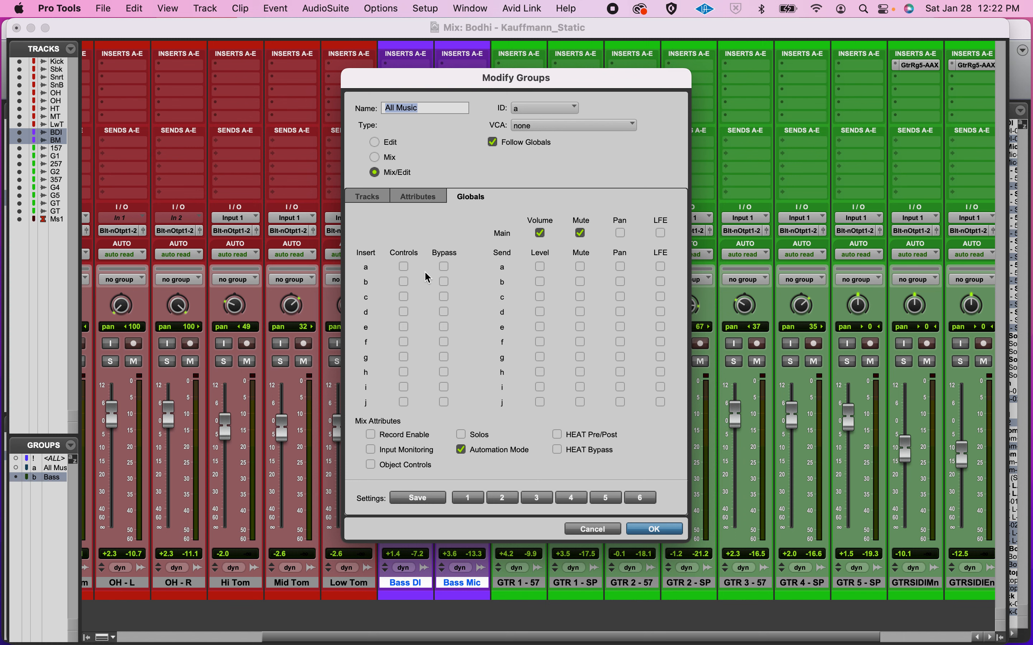
click(463, 435)
click(655, 529)
click(398, 362)
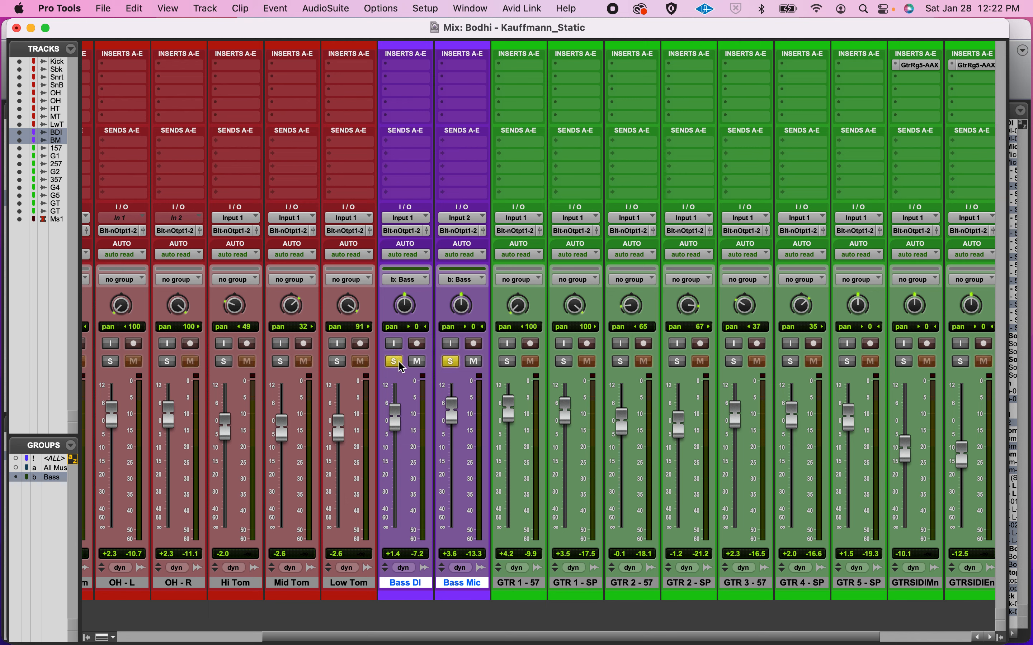
click(398, 362)
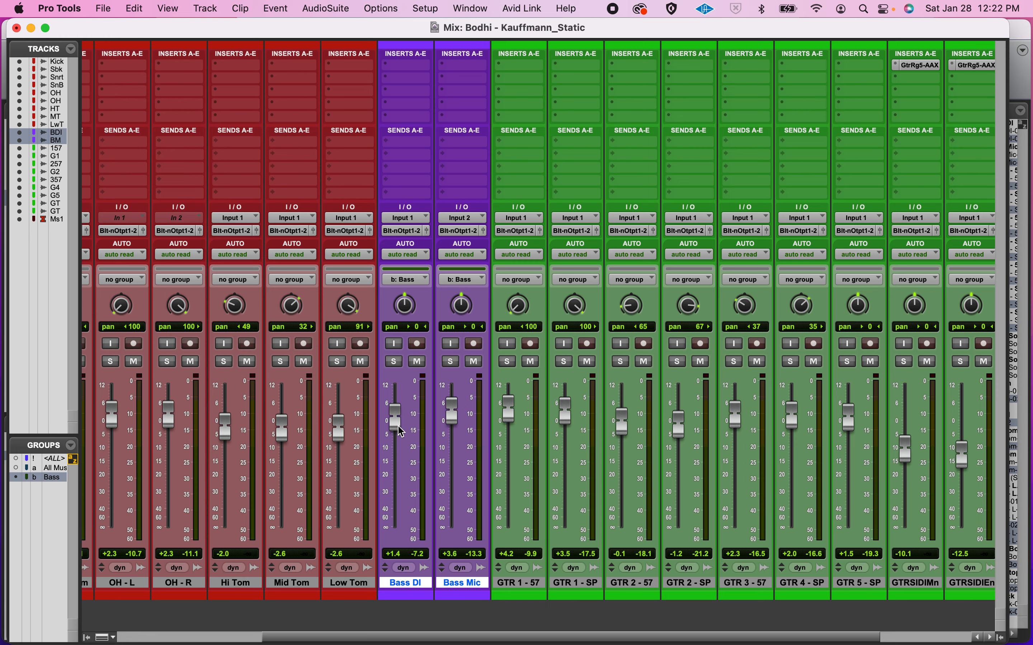
Step: Switch to the Edit window and select the Bass DI and Bass Mic clips
key(super+equal)
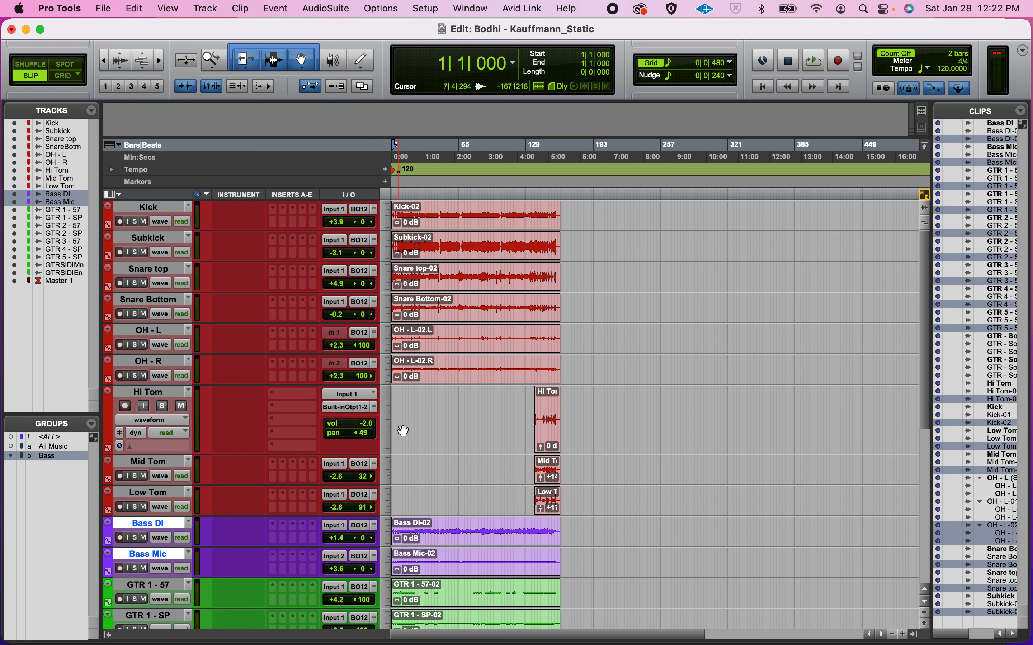
scroll(478, 473, down, 4)
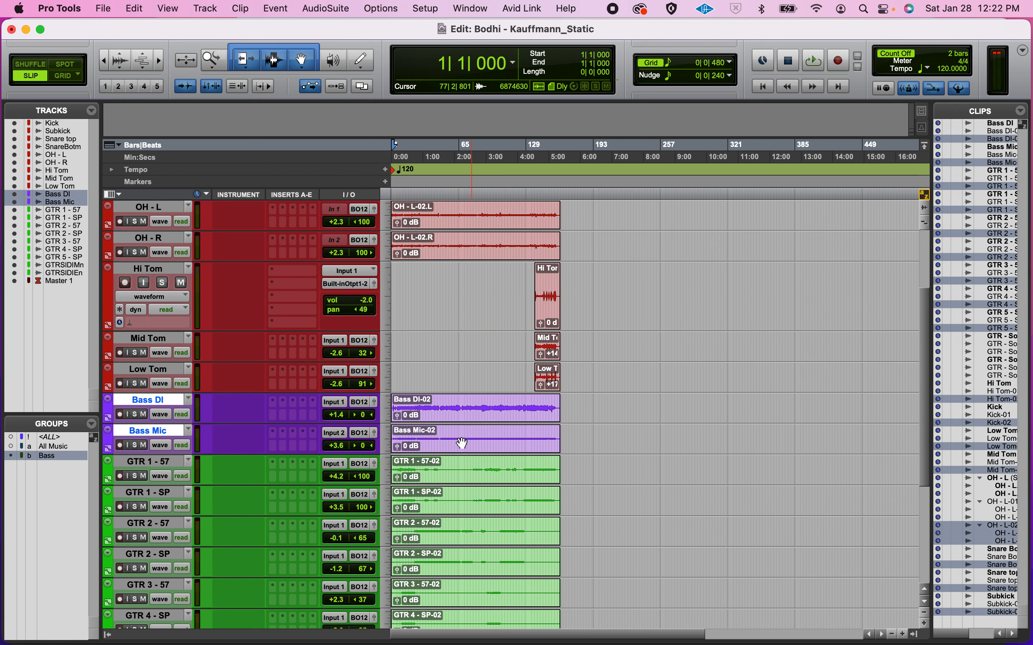
click(457, 423)
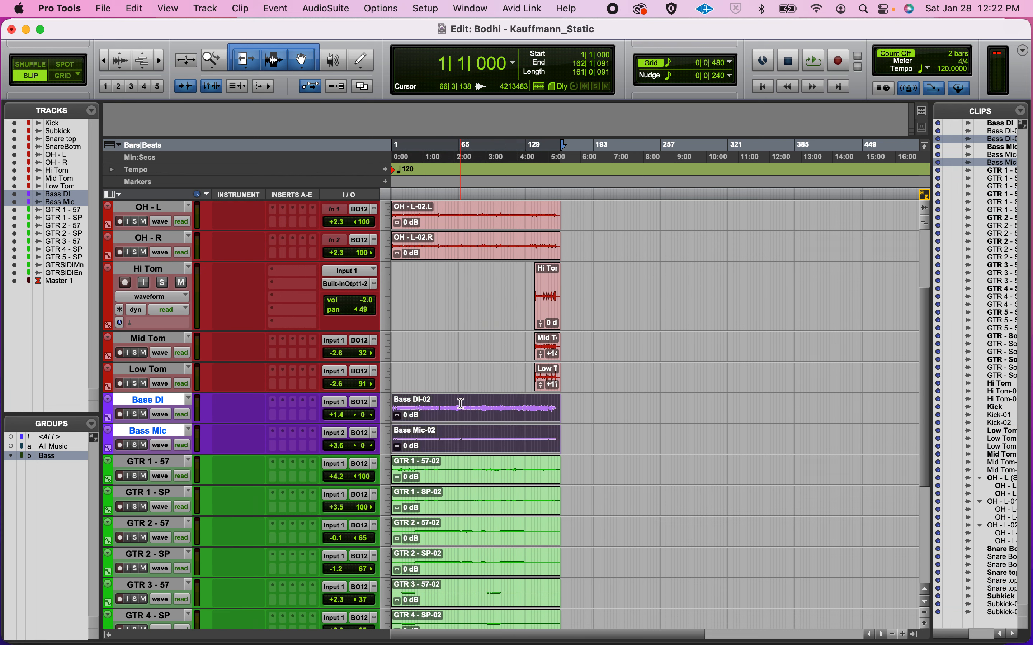
click(461, 425)
double_click(465, 444)
Step: Trim the start of both bass clips to 2|4|817 and delete their section from 6|2|648 to 7|2|822
key(super+bracketright)
key(super+bracketright)
key(super+bracketright)
key(super+bracketright)
key(super+bracketright)
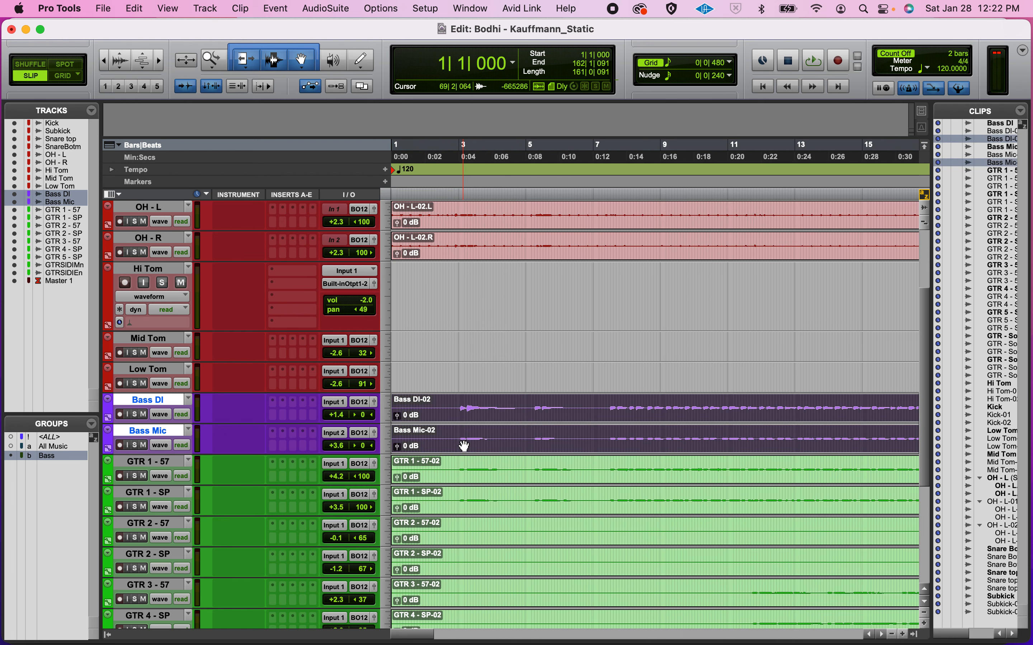
drag(392, 437, 458, 434)
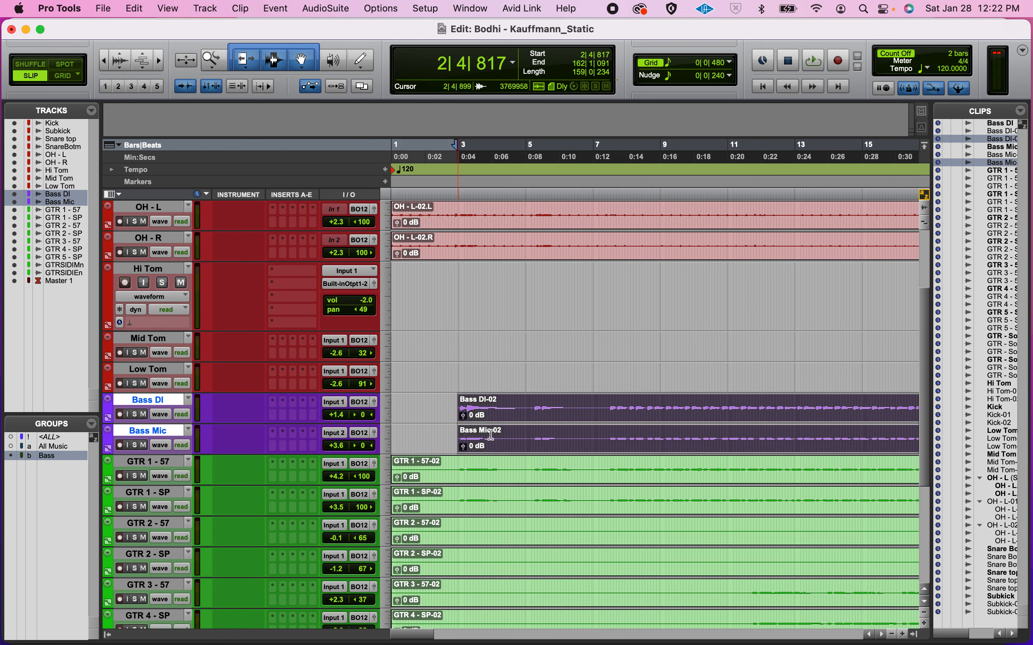
drag(574, 406, 610, 417)
key(Delete)
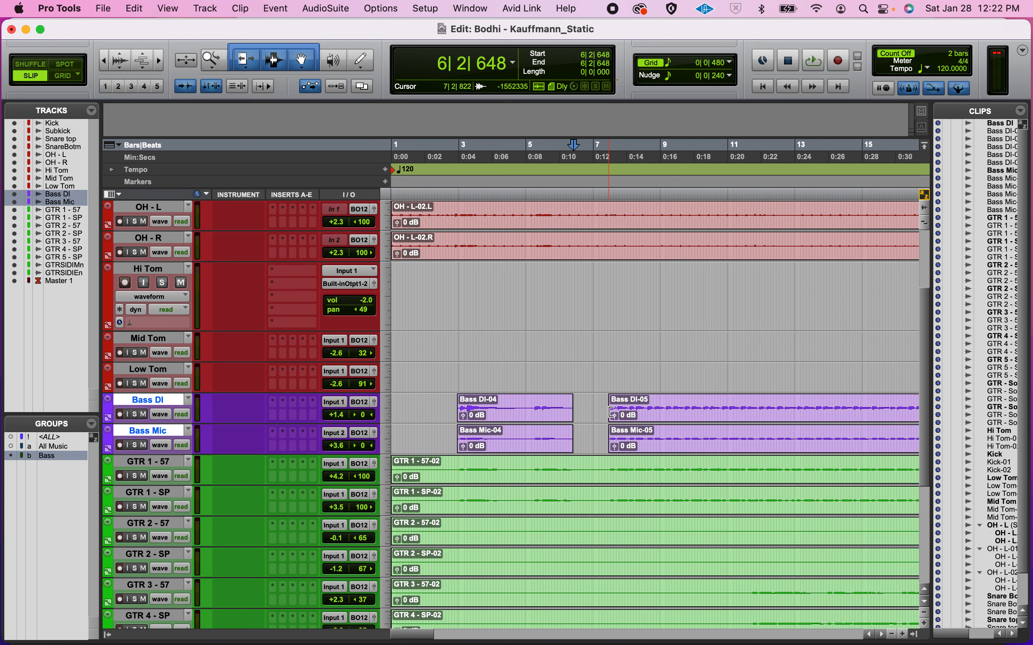
Step: Undo the deletion and the trim on the bass clips, and return to the Mix window
key(super+z)
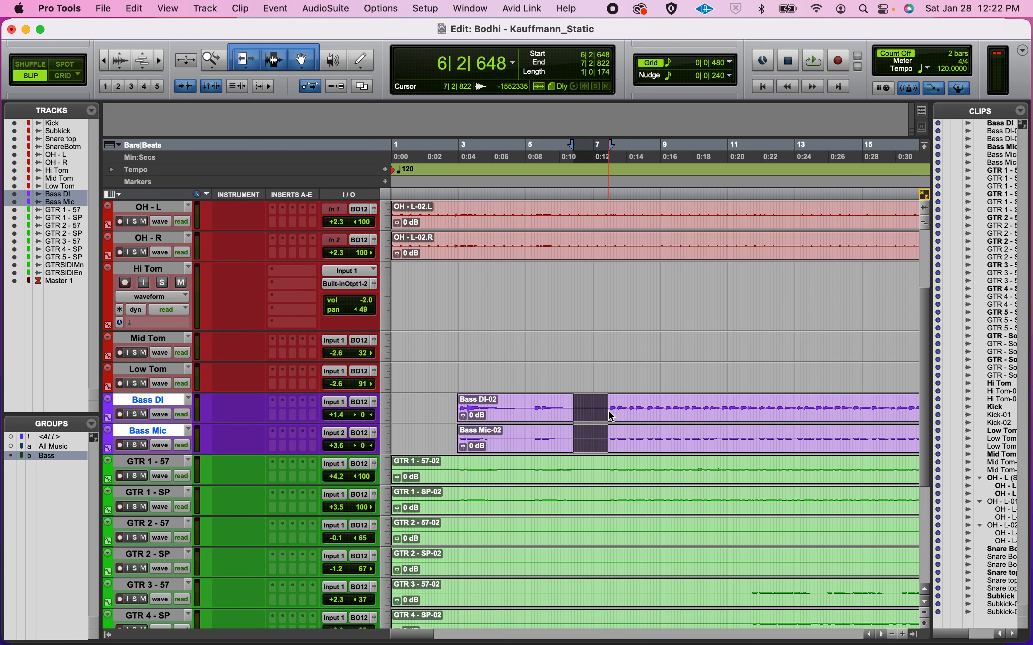
click(610, 416)
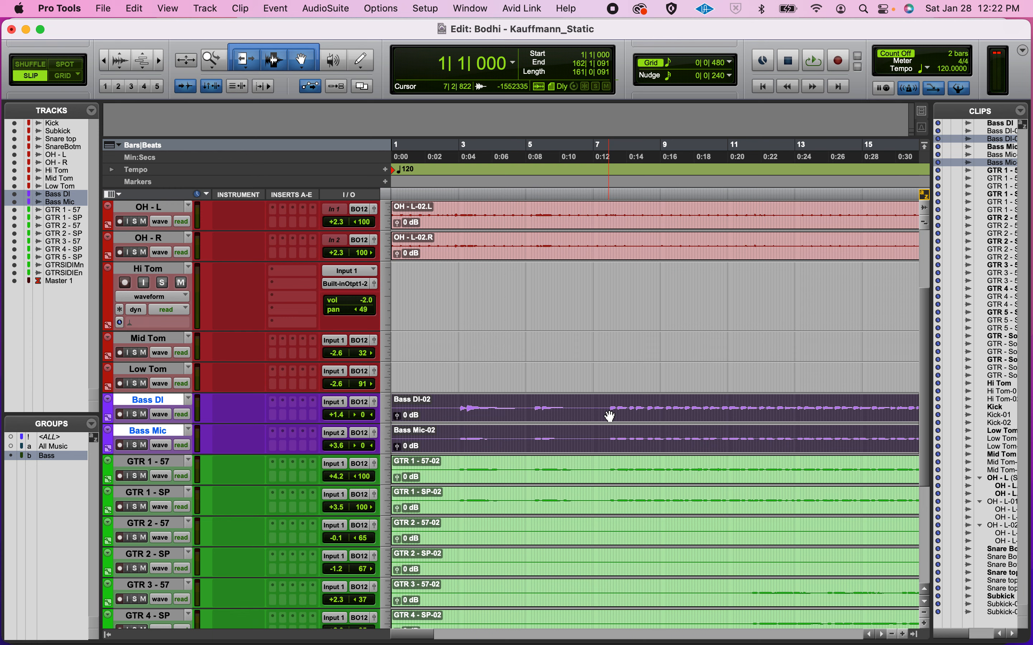
key(super+equal)
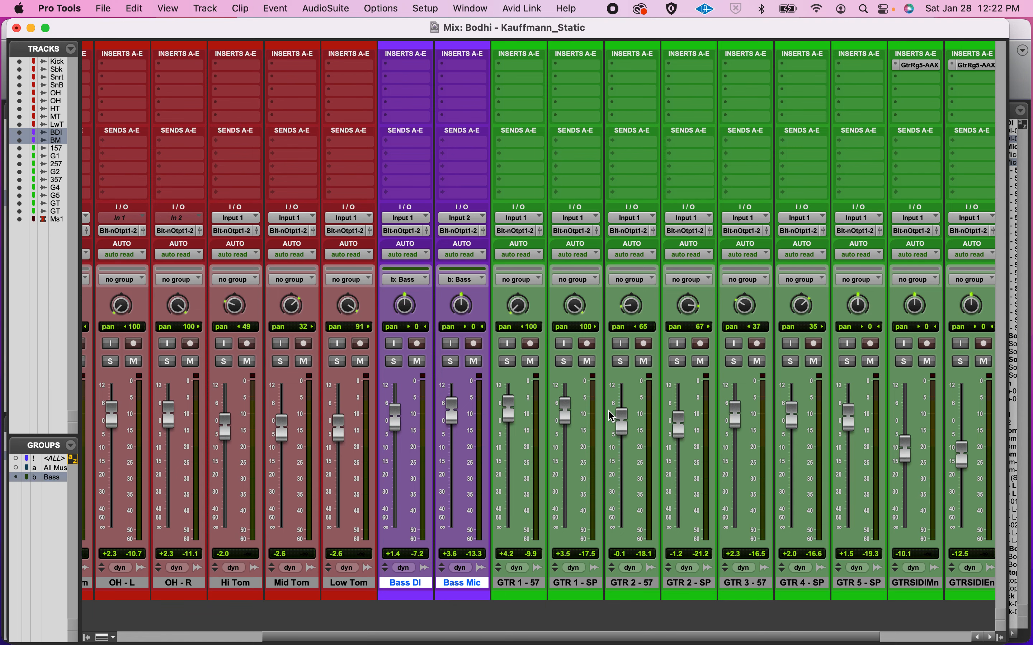